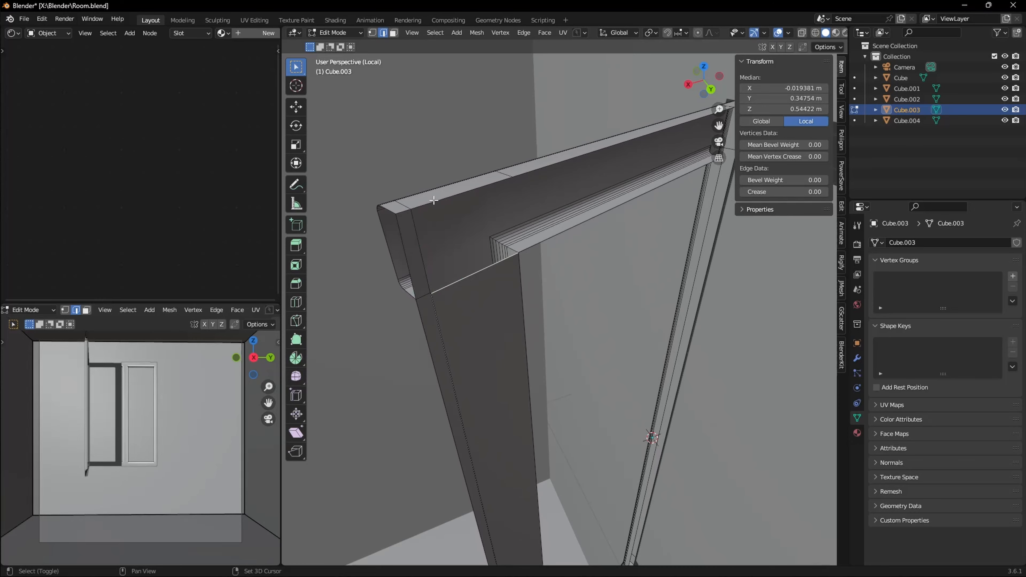
# Select the edges around the open upper corner of the window frame.
pyautogui.keyDown('shift'); pyautogui.click(433, 200); pyautogui.keyUp('shift')
pyautogui.moveTo(433, 200); pyautogui.dragTo(492, 314, button='middle')
pyautogui.click(492, 315)
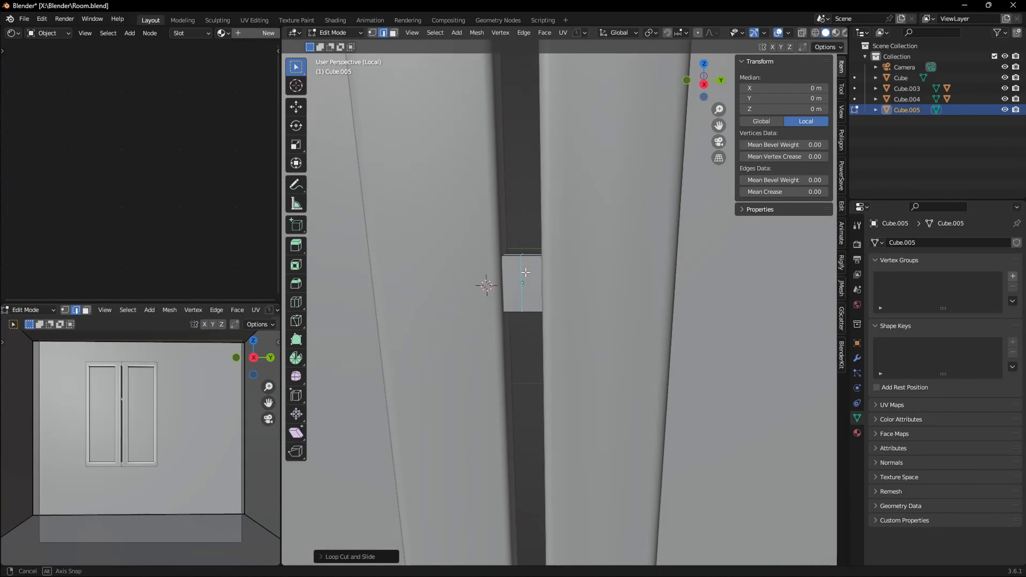
# Finish editing the small block between the two window panels and switch to the right view.
pyautogui.moveTo(529, 271); pyautogui.dragTo(541, 259, button='middle')
pyautogui.press('Tab')
pyautogui.press('KP_3')
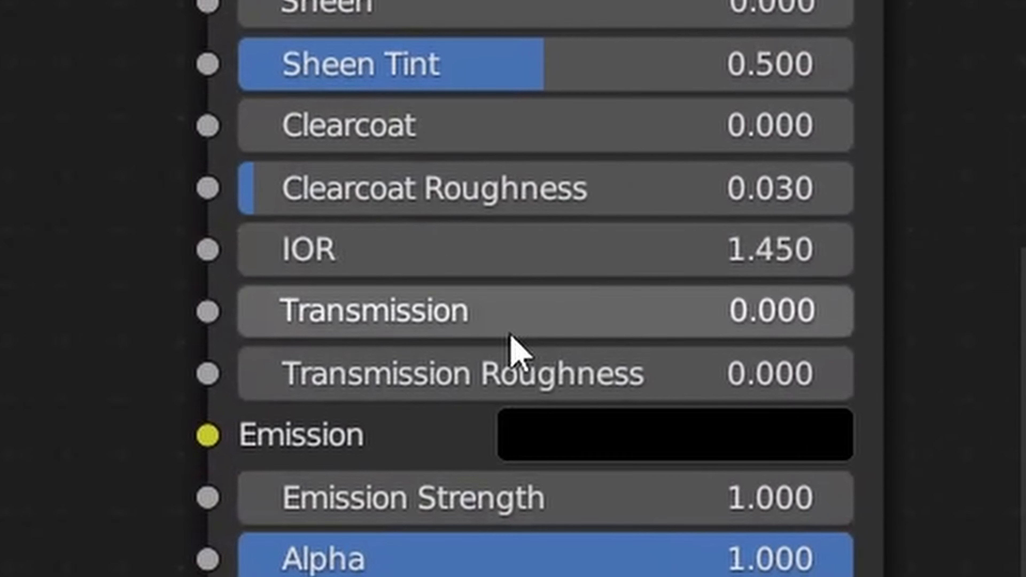
# Set the glass shader's Transmission to 1.000.
pyautogui.moveTo(150, 175); pyautogui.dragTo(234, 173)
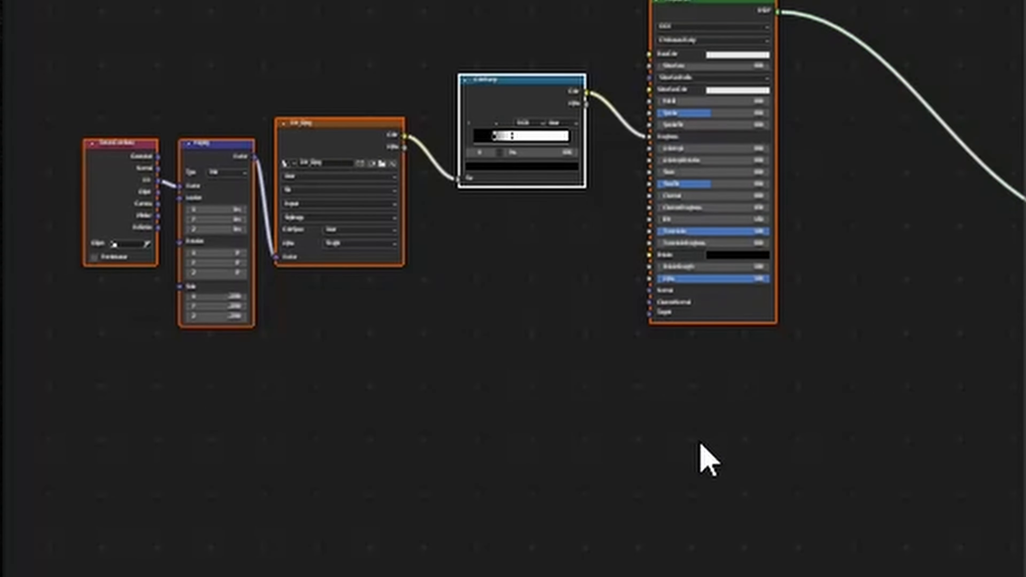
# Duplicate the glass node chain below the original and connect the copied Principled BSDF to the Mix Shader's second shader input.
pyautogui.hotkey('shift', 'd')
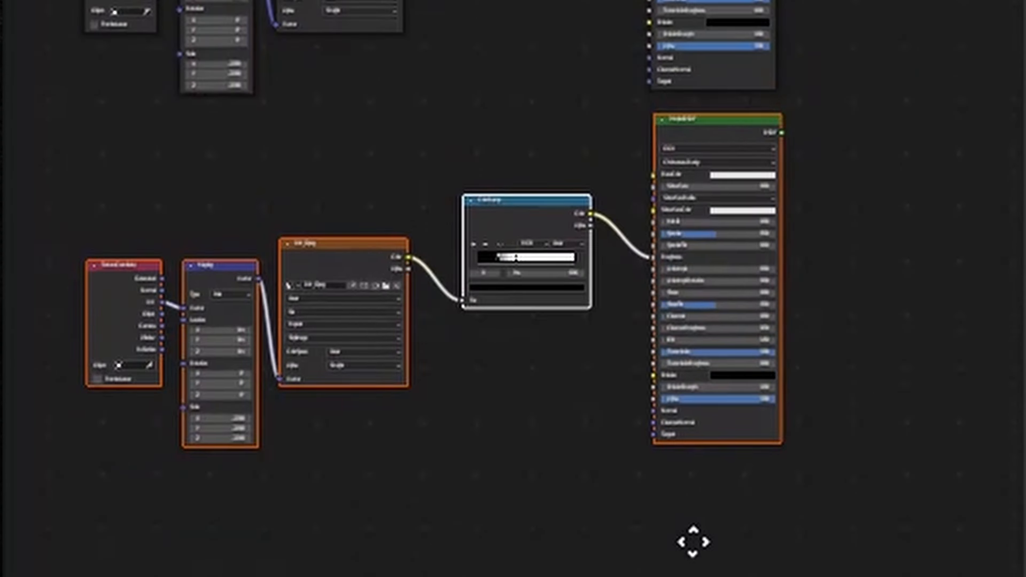
pyautogui.click(691, 521)
pyautogui.moveTo(383, 332); pyautogui.dragTo(790, 184)
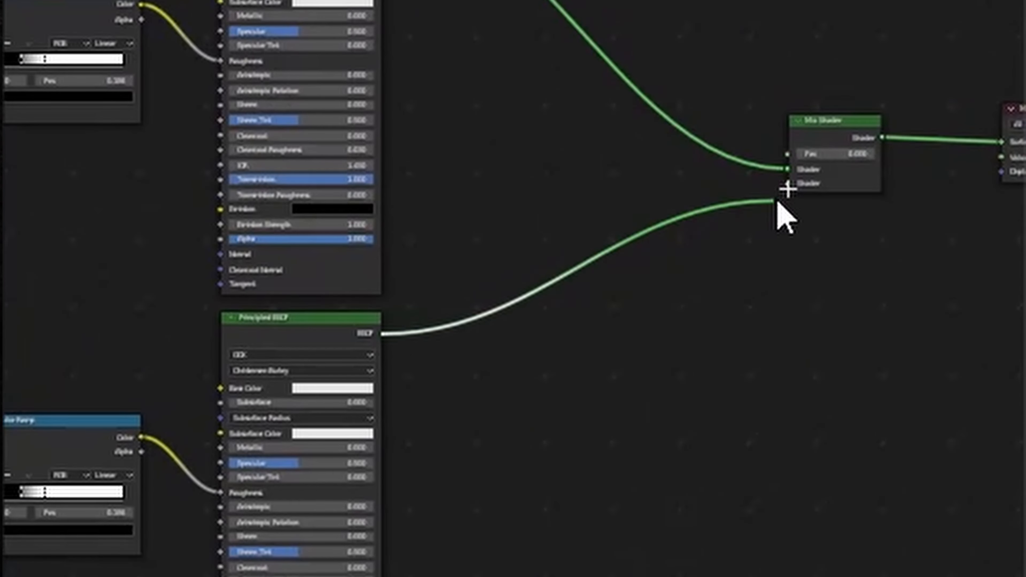
# Increase the Mix Shader's factor to blend the two glass shaders.
pyautogui.scroll(1, 747, 243)
pyautogui.moveTo(723, 295); pyautogui.dragTo(444, 302, button='middle')
pyautogui.scroll(4, 444, 302)
pyautogui.moveTo(533, 136); pyautogui.dragTo(572, 136)
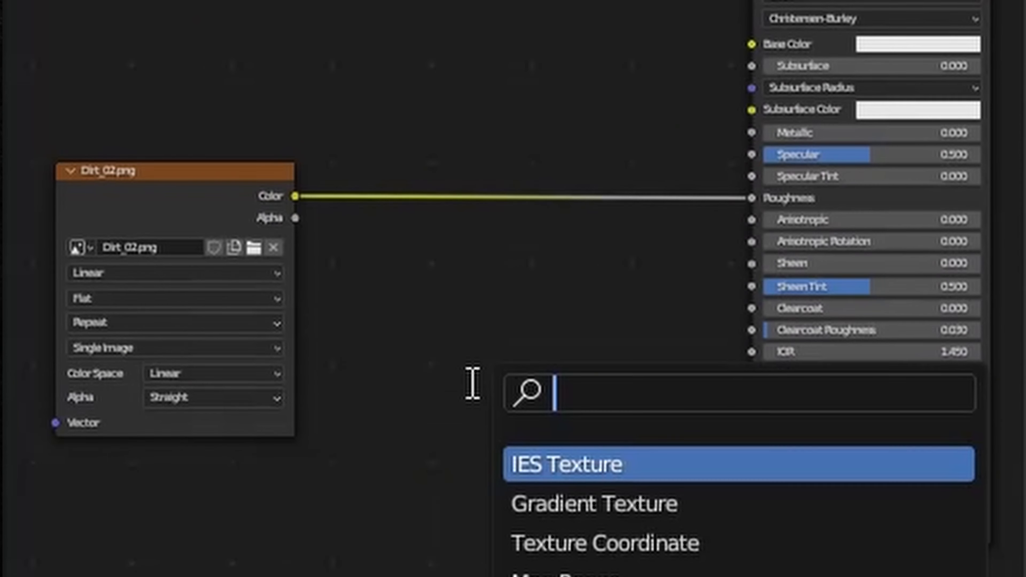
# Insert a Color Ramp between the Dirt_02.png texture and the shader's Roughness input, and adjust its stops.
pyautogui.press('Down')
pyautogui.press('Return')
pyautogui.click(361, 96)
pyautogui.scroll(4, 294, 270)
pyautogui.moveTo(294, 262); pyautogui.dragTo(335, 255)
pyautogui.moveTo(311, 315); pyautogui.dragTo(357, 306)
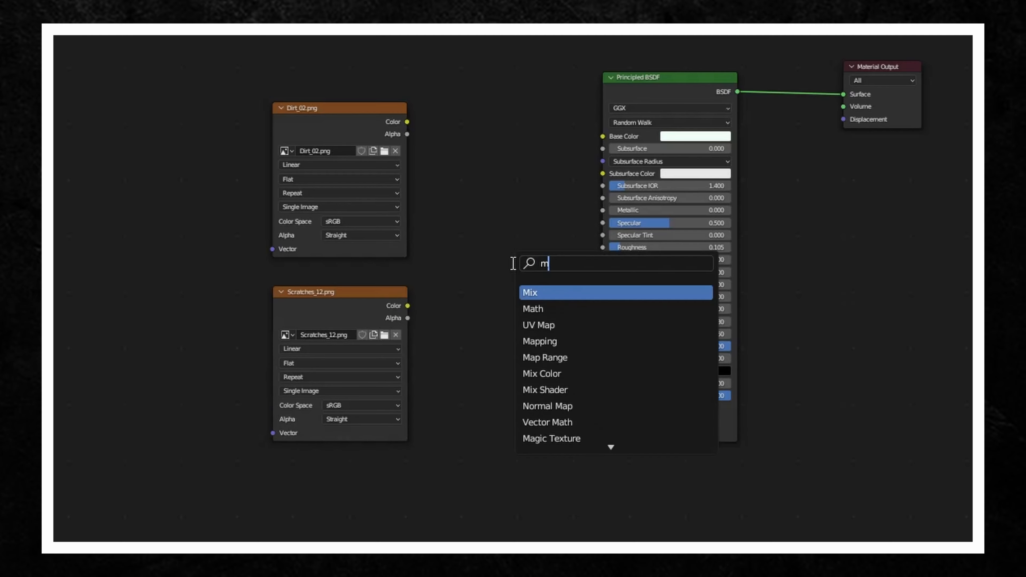
# Add a Mix node for combining the Dirt_02.png and Scratches_12.png textures.
pyautogui.press('Return')
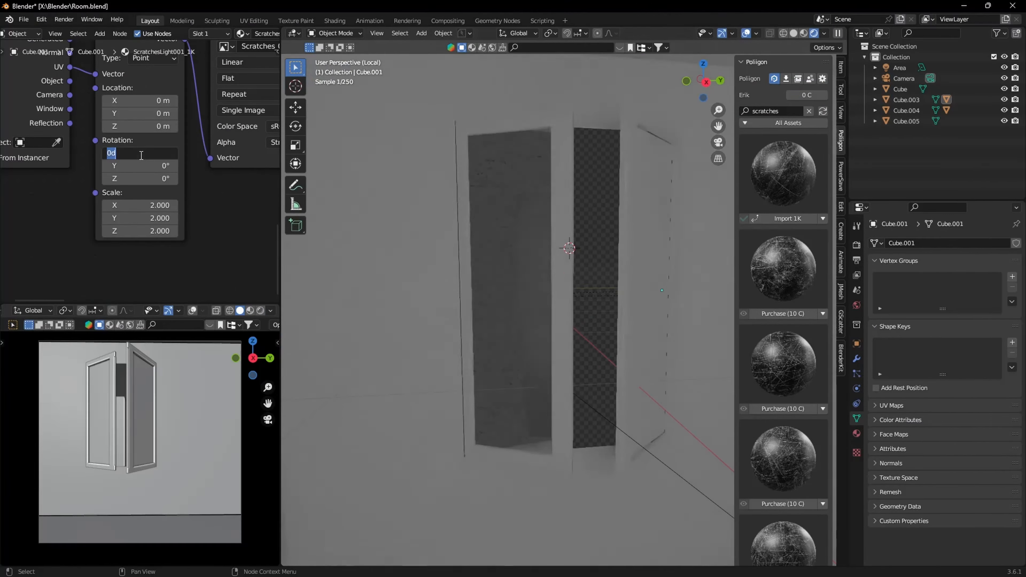
pyautogui.scroll(5, 494, 247)
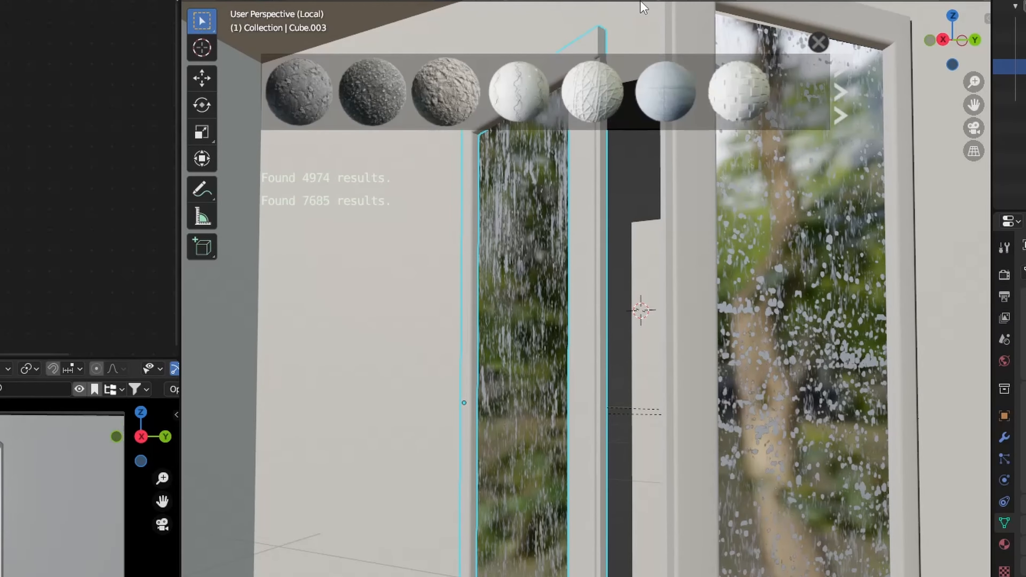
# Browse further through the wood materials in the asset library for the window frame.
pyautogui.moveTo(354, 90)
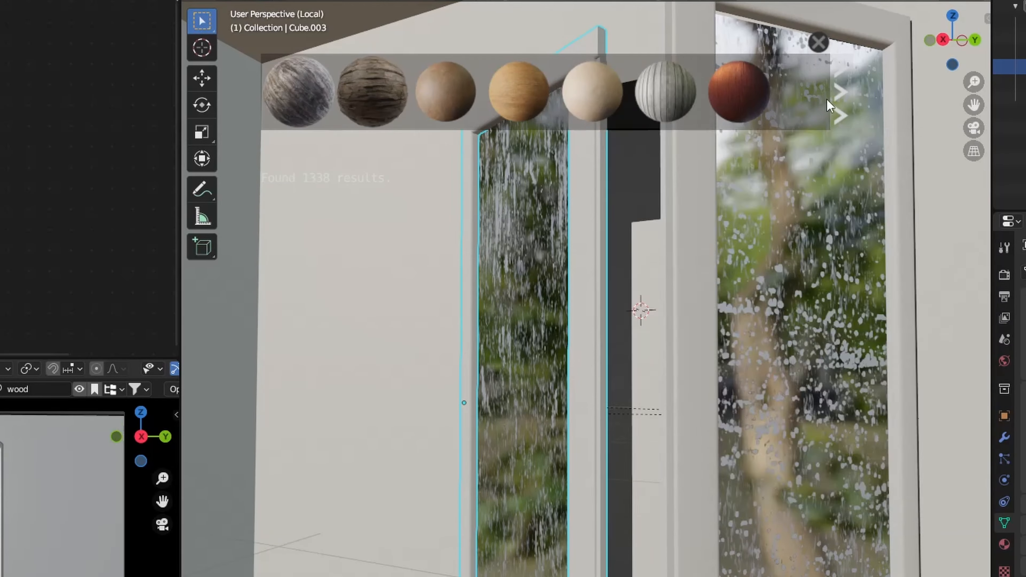
pyautogui.click(836, 100)
pyautogui.click(837, 100)
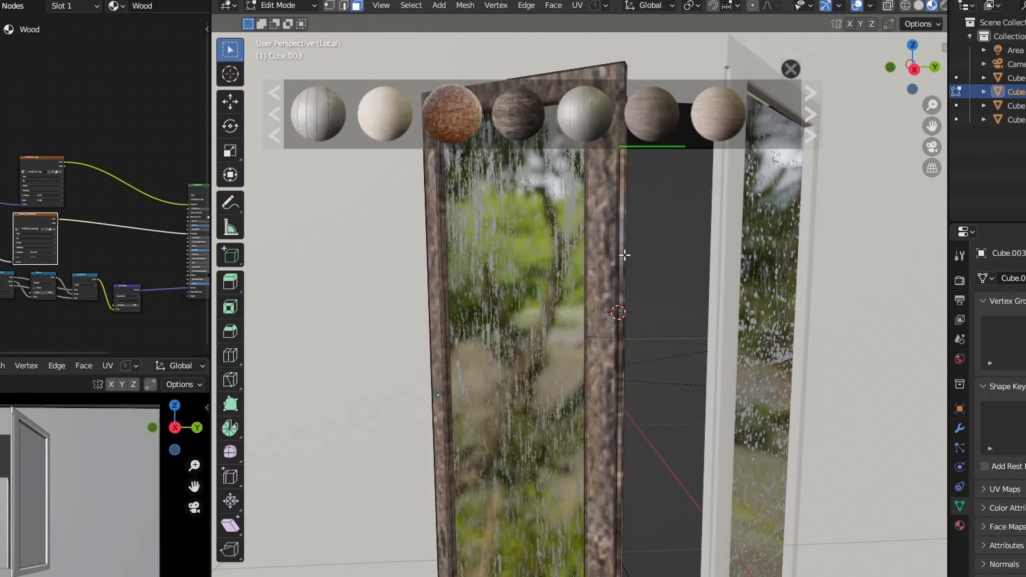
# Return to the whole window frame and set the X rotation of its wood texture mapping to 58.8°.
pyautogui.hotkey('ctrl', 'Tab')
pyautogui.click(613, 259)
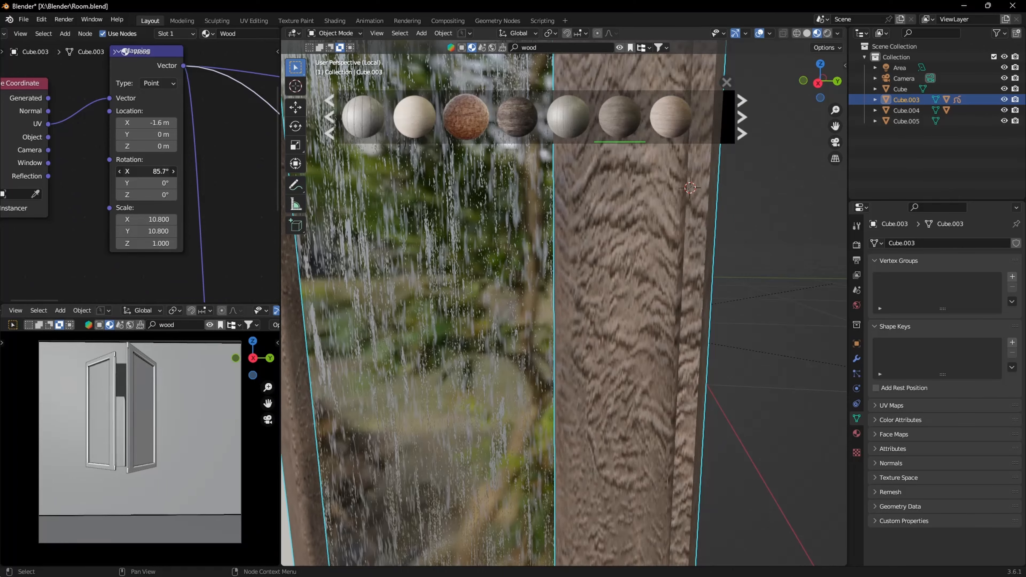
pyautogui.moveTo(149, 171); pyautogui.dragTo(146, 171)
pyautogui.moveTo(630, 283); pyautogui.dragTo(595, 286, button='middle')
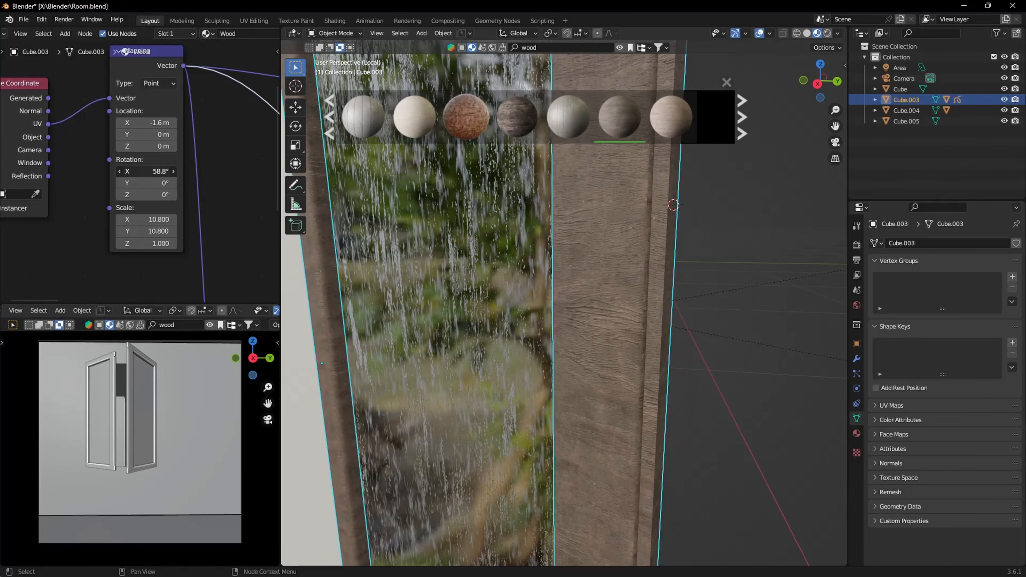
pyautogui.moveTo(501, 285); pyautogui.dragTo(562, 256, button='middle')
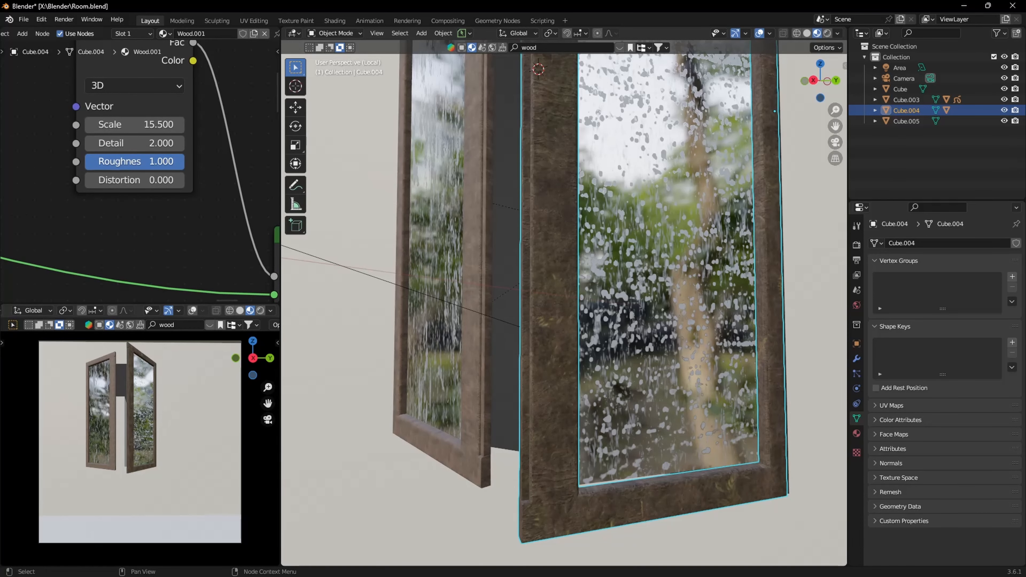
pyautogui.scroll(-4, 97, 158)
pyautogui.keyDown('shift'); pyautogui.moveTo(153, 184); pyautogui.dragTo(135, 179, button='middle'); pyautogui.keyUp('shift')
pyautogui.scroll(-7, 135, 179)
pyautogui.keyDown('shift'); pyautogui.moveTo(165, 272); pyautogui.dragTo(184, 107, button='middle'); pyautogui.keyUp('shift')
pyautogui.scroll(4, 136, 178)
pyautogui.keyDown('shift'); pyautogui.moveTo(136, 178); pyautogui.dragTo(174, 107, button='middle'); pyautogui.keyUp('shift')
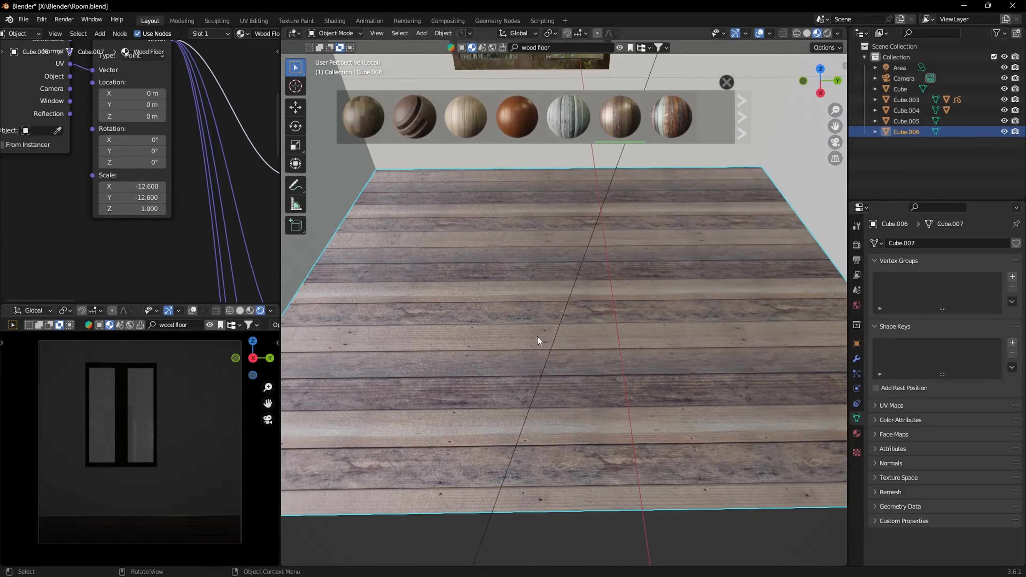
# Rotate the wooden floor 90° about the Z axis so its planks run toward the window wall.
pyautogui.write('rz90')
pyautogui.click(691, 394)
pyautogui.write('r')
pyautogui.write('z')
pyautogui.write('90')
pyautogui.press('Return')
# Scale the rotated wooden floor along the global X axis to fit the room.
pyautogui.press('g')
pyautogui.press('x')
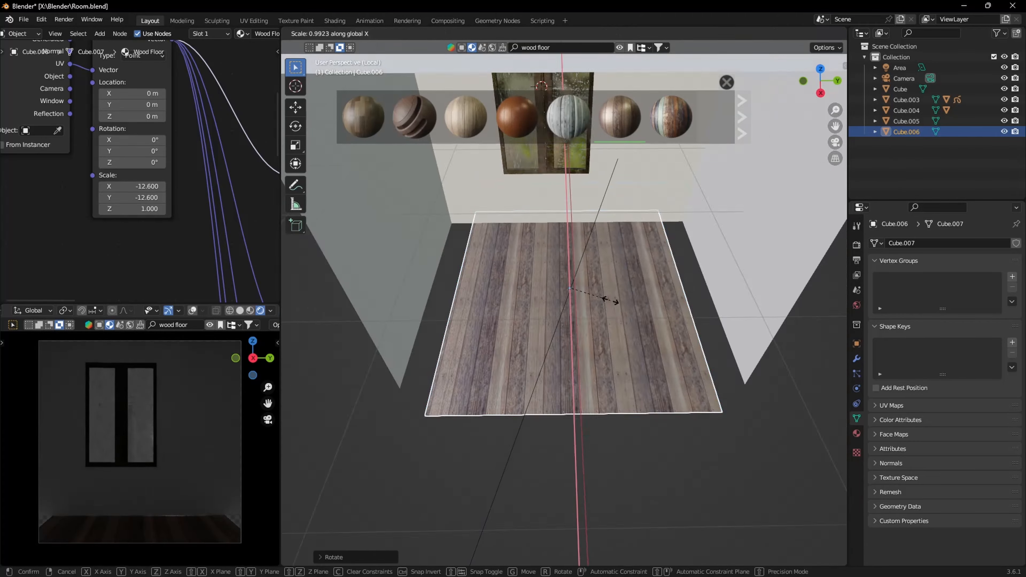
pyautogui.click(606, 355)
pyautogui.scroll(3, 604, 357)
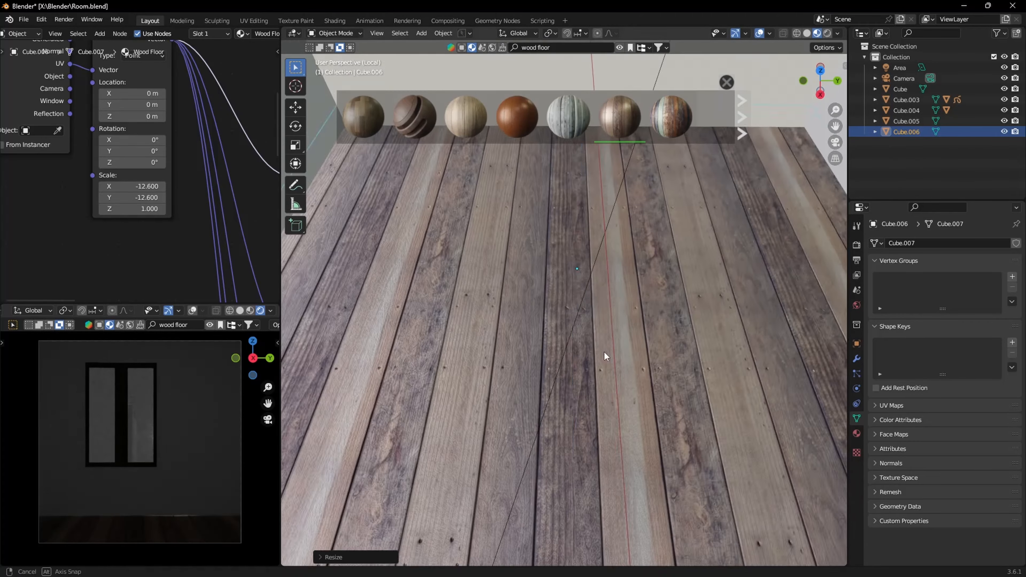
pyautogui.scroll(-4, 604, 357)
pyautogui.moveTo(605, 357); pyautogui.dragTo(615, 306, button='middle')
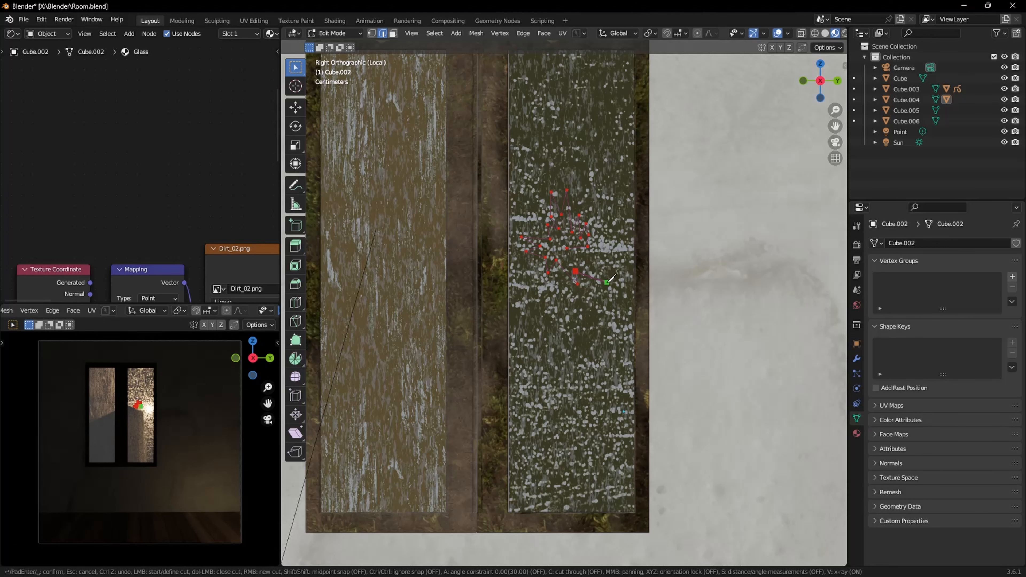
# Knife-cut a jagged break outline into the right window pane's glass.
pyautogui.click(563, 258)
pyautogui.moveTo(563, 259); pyautogui.dragTo(530, 283, button='middle')
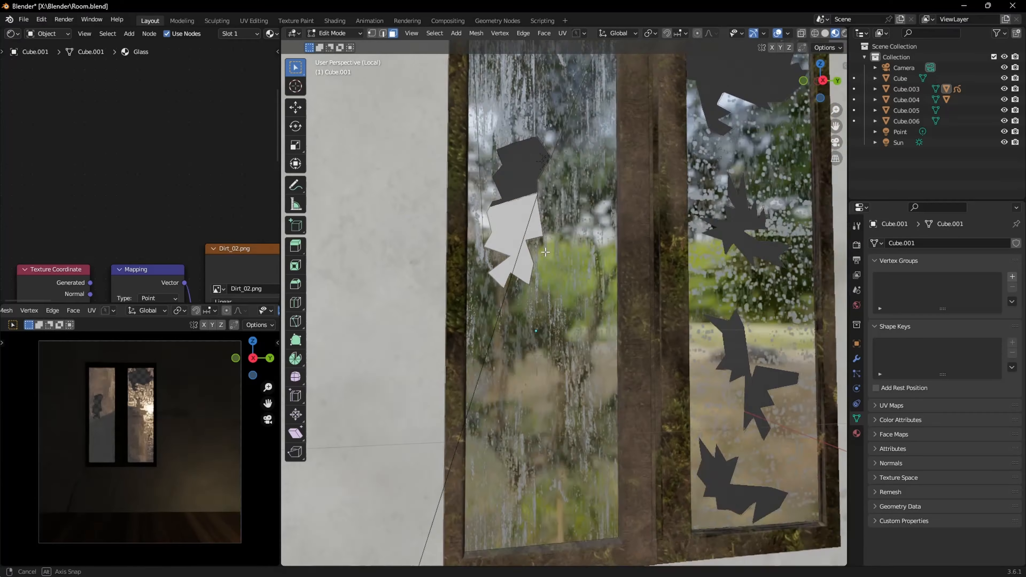
# Knife-cut a jagged break outline into the lower part of the left window pane's glass.
pyautogui.moveTo(565, 332); pyautogui.dragTo(524, 367, button='middle')
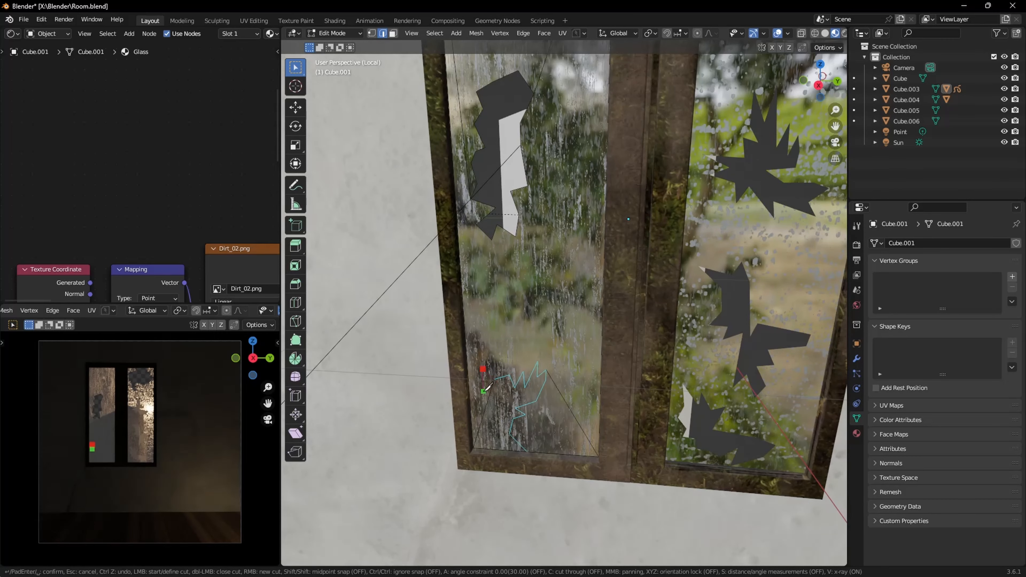
pyautogui.moveTo(481, 402); pyautogui.dragTo(478, 327, button='middle')
pyautogui.press('2')
pyautogui.press('k')
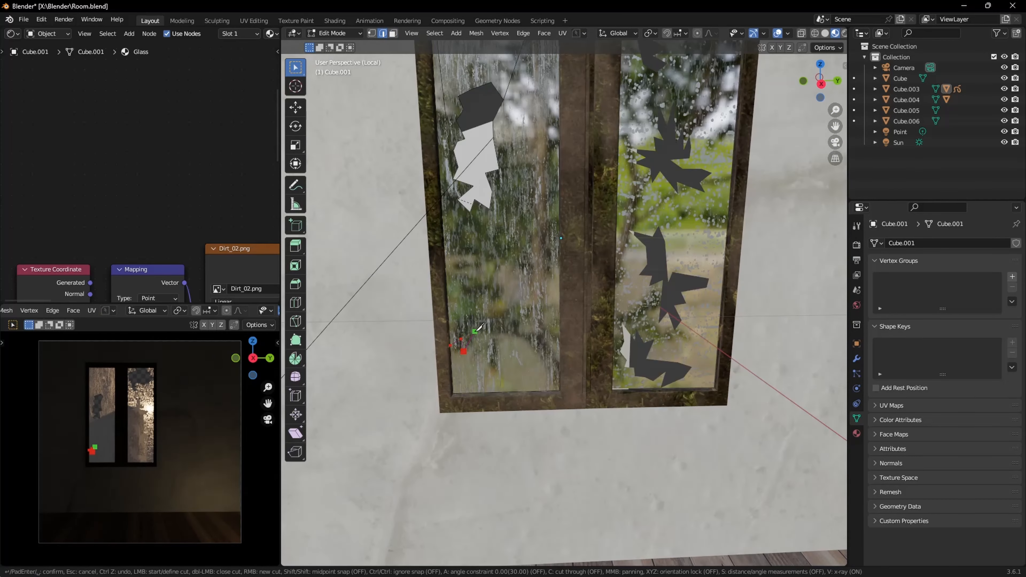
pyautogui.moveTo(514, 383); pyautogui.dragTo(472, 361, button='middle')
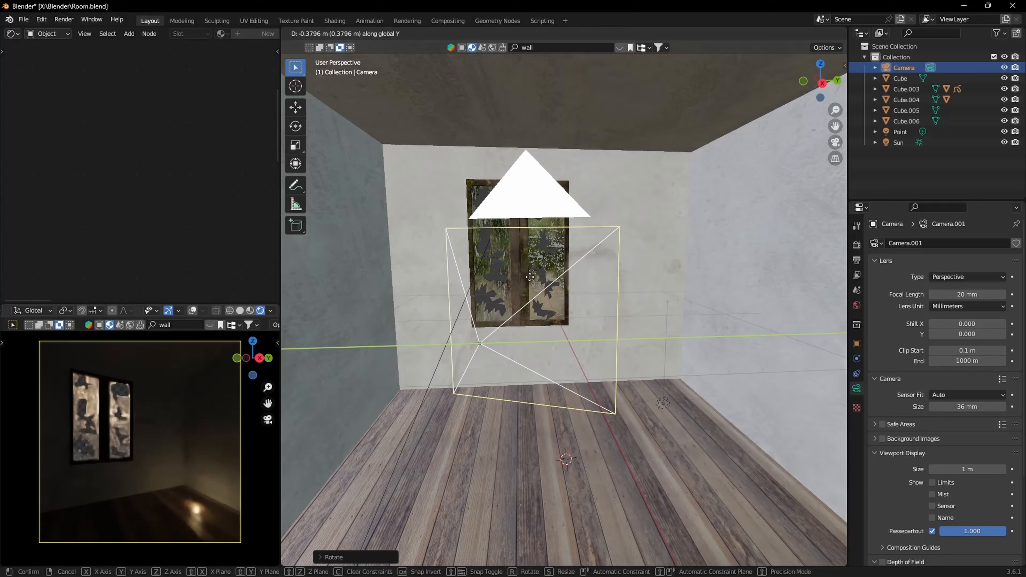
# Move the camera along the Y axis and rotate it about Z to frame the broken window from an angle.
pyautogui.press('g')
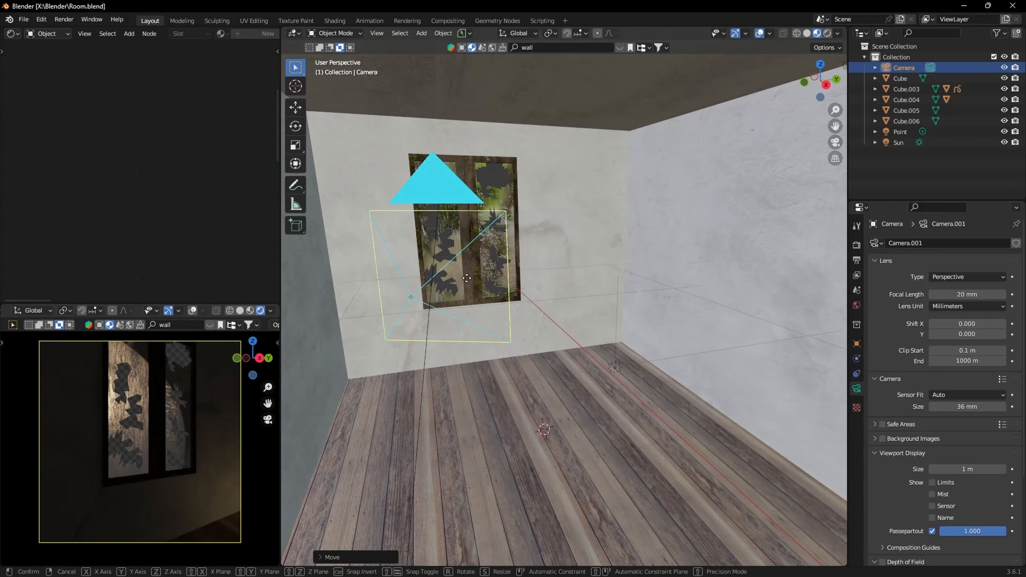
pyautogui.click(466, 278)
pyautogui.keyDown('shift'); pyautogui.moveTo(466, 278); pyautogui.dragTo(513, 278, button='middle'); pyautogui.keyUp('shift')
pyautogui.press('g')
pyautogui.press('y')
pyautogui.click(545, 307)
pyautogui.press('r')
pyautogui.press('z')
pyautogui.click(577, 340)
# Examine the broken window's framing and glass detail in the rendered camera preview and the room view.
pyautogui.keyDown('shift'); pyautogui.moveTo(577, 324); pyautogui.dragTo(577, 379, button='middle'); pyautogui.keyUp('shift')
pyautogui.scroll(6, 199, 386)
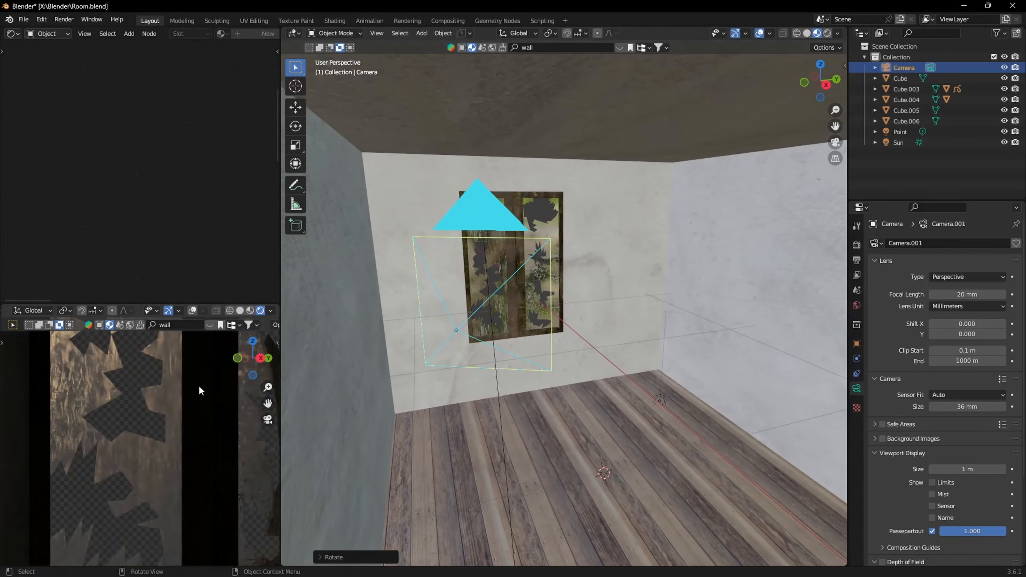
pyautogui.keyDown('shift'); pyautogui.moveTo(199, 387); pyautogui.dragTo(105, 437, button='middle'); pyautogui.keyUp('shift')
pyautogui.scroll(-6, 105, 436)
pyautogui.moveTo(525, 287); pyautogui.dragTo(509, 266, button='middle')
pyautogui.scroll(-2, 182, 406)
pyautogui.keyDown('shift'); pyautogui.moveTo(182, 406); pyautogui.dragTo(186, 395, button='middle'); pyautogui.keyUp('shift')
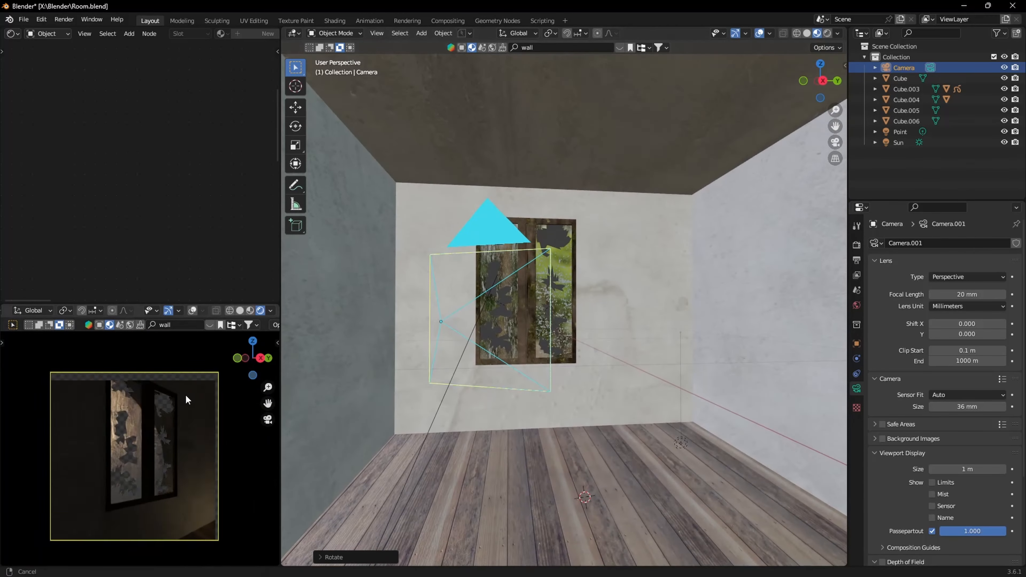
pyautogui.click(630, 360)
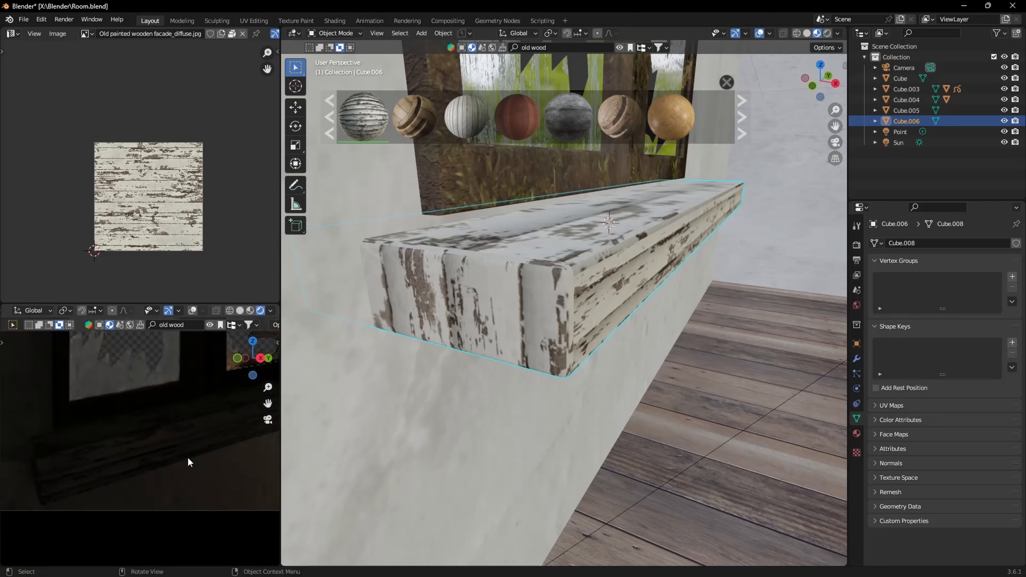
# Rotate and move the UVs of the window sill's end face to align them with the texture's horizontal planks.
pyautogui.hotkey('ctrl', 'Tab')
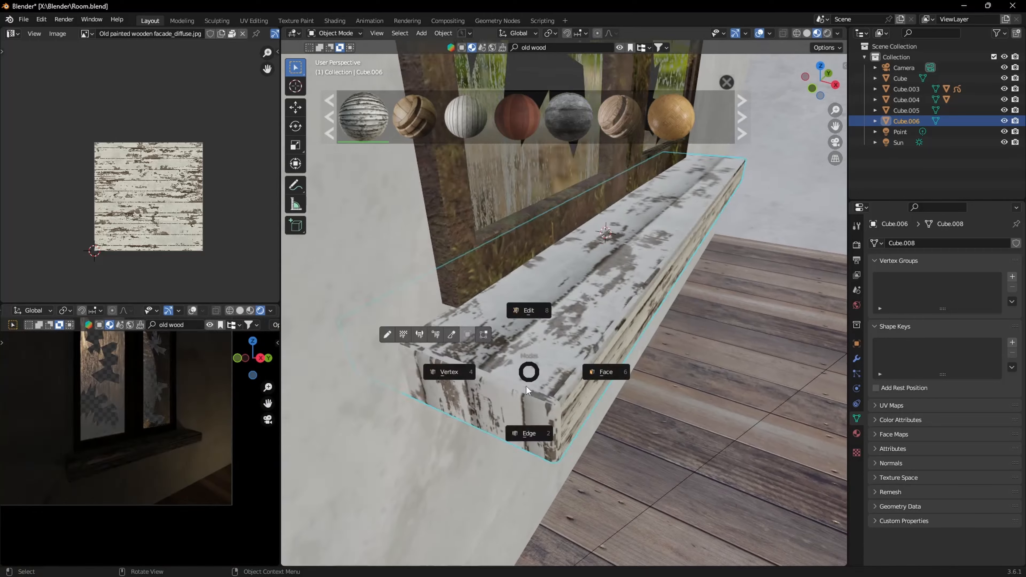
pyautogui.press('r')
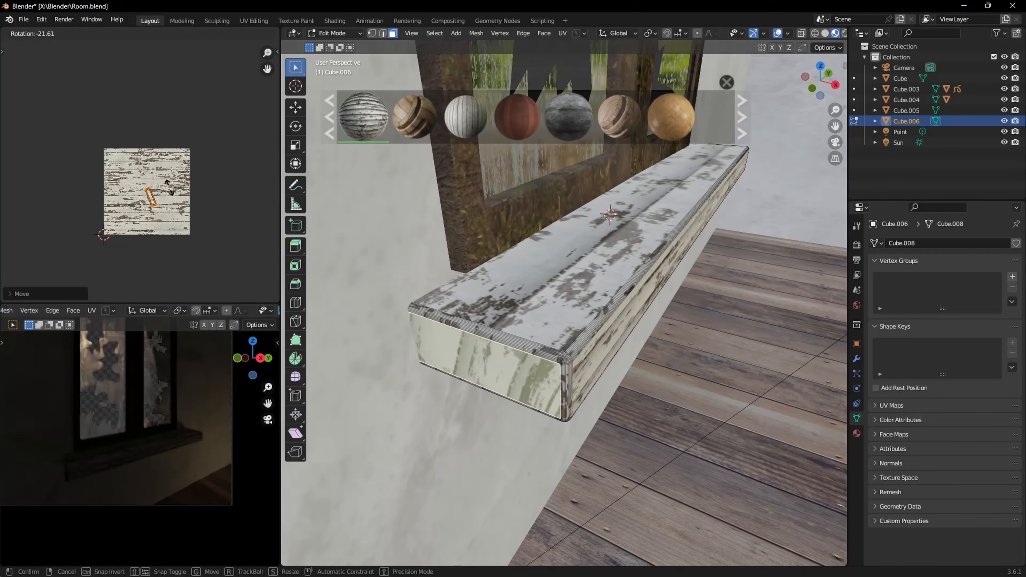
pyautogui.click(183, 218)
pyautogui.scroll(3, 183, 218)
pyautogui.press('g')
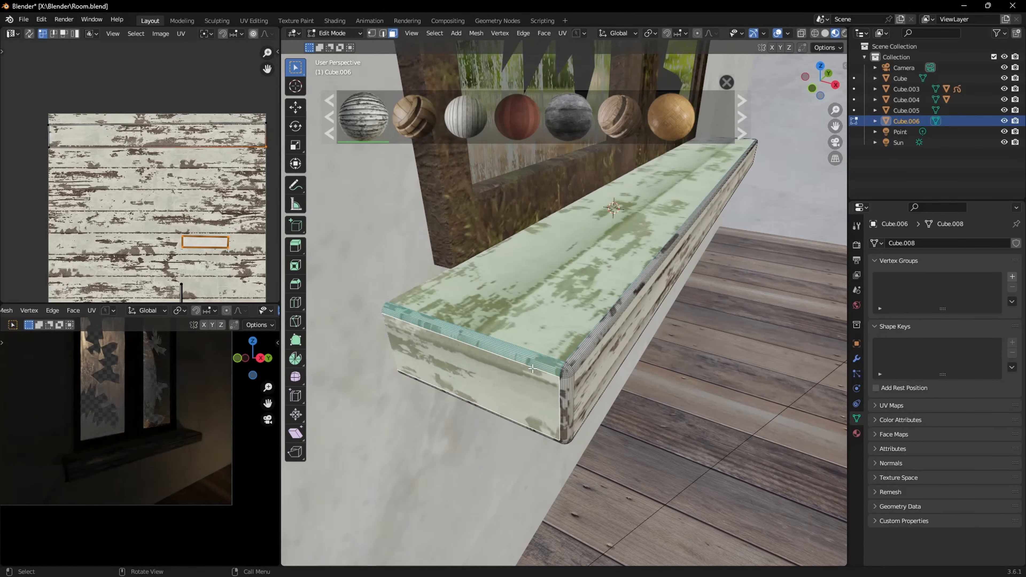
# Select the bevelled strip above the sill's end face and reposition its UVs on the painted wood texture.
pyautogui.moveTo(505, 364); pyautogui.dragTo(537, 398, button='middle')
pyautogui.keyDown('alt'); pyautogui.click(527, 392); pyautogui.keyUp('alt')
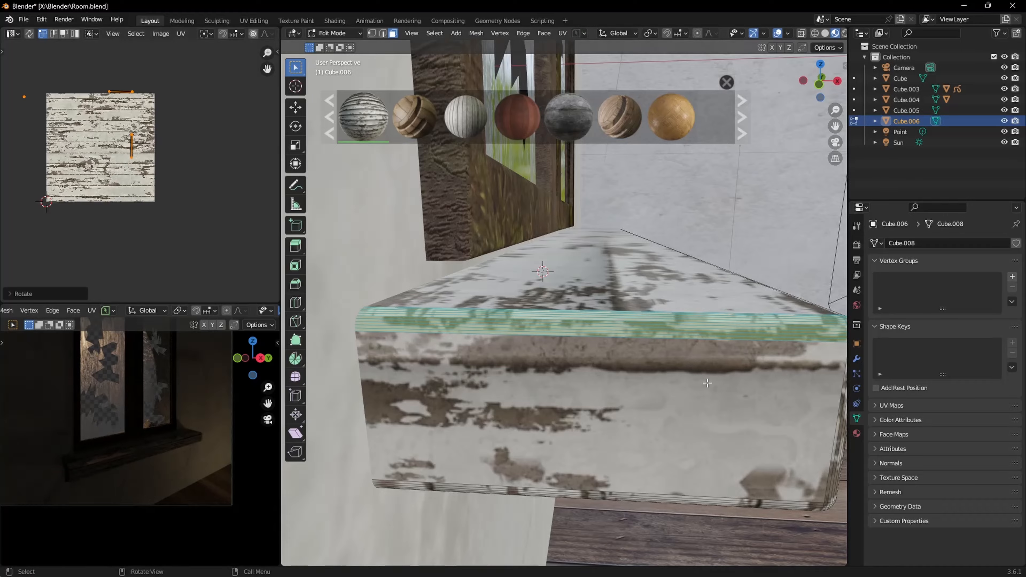
pyautogui.moveTo(598, 368); pyautogui.dragTo(613, 357, button='middle')
pyautogui.keyDown('shift'); pyautogui.moveTo(233, 425); pyautogui.dragTo(240, 461, button='middle'); pyautogui.keyUp('shift')
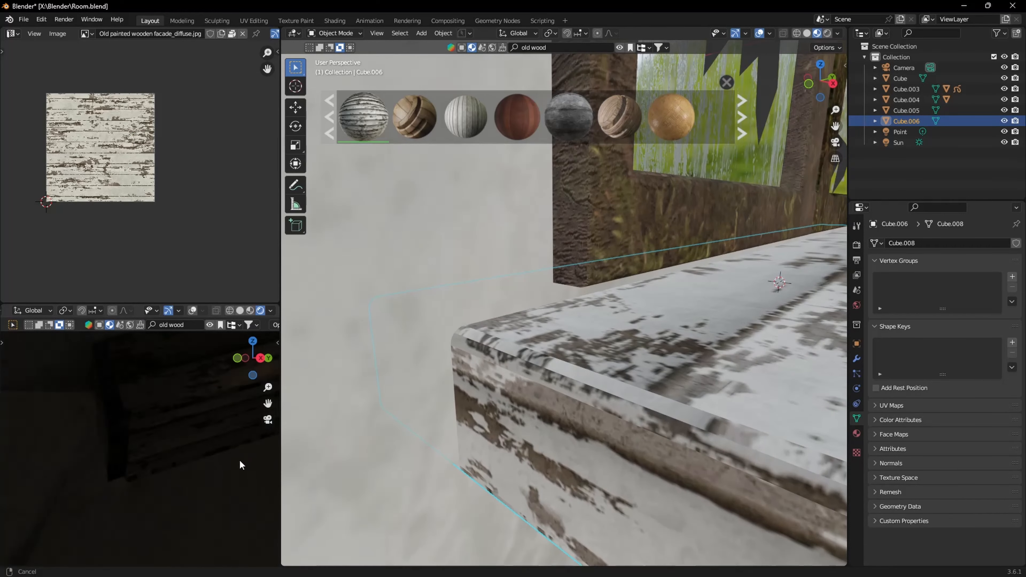
pyautogui.press('g')
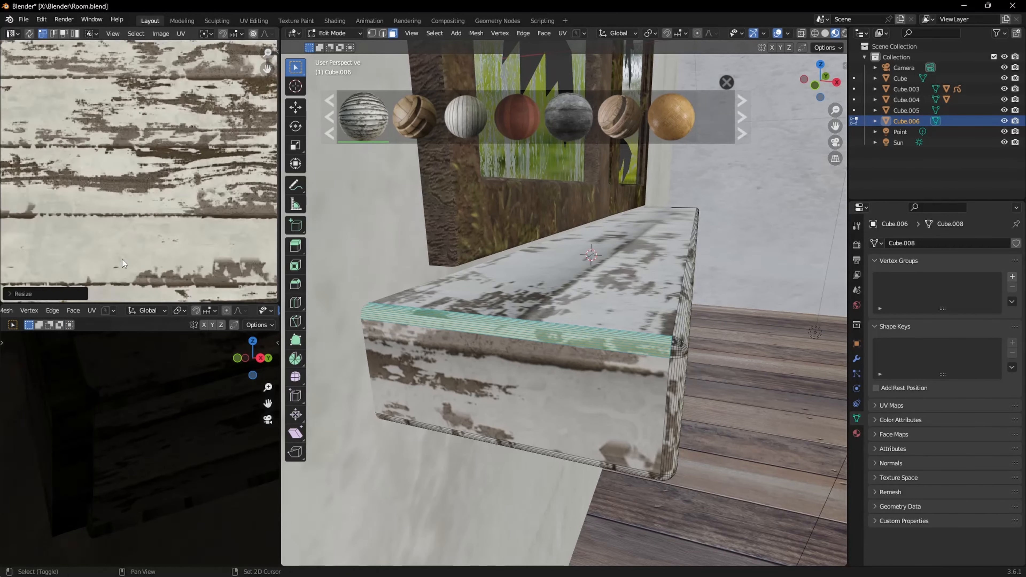
pyautogui.press('g')
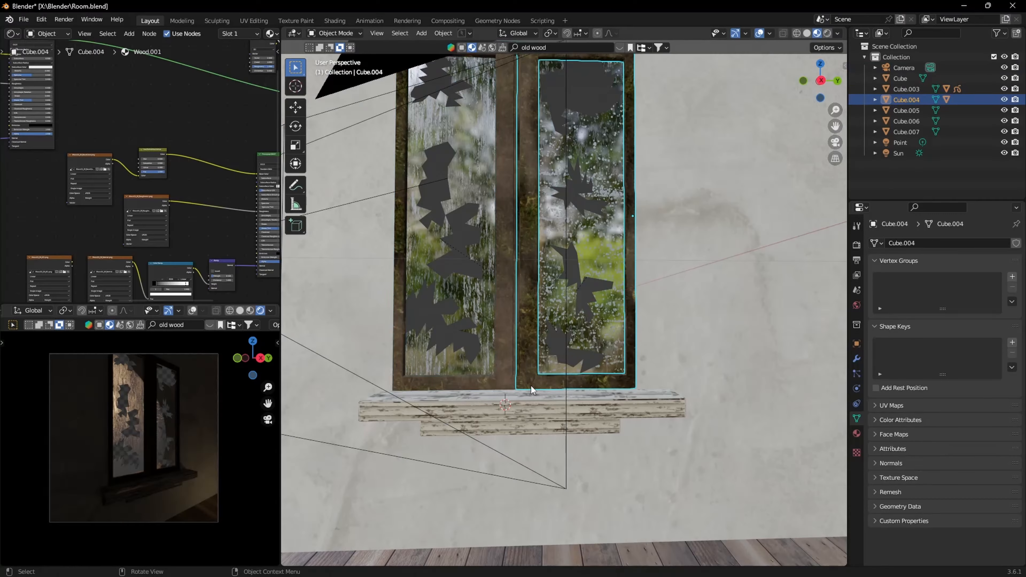
# Scale both window panels along the global Z axis to fit above the window sill.
pyautogui.press('g')
pyautogui.press('z')
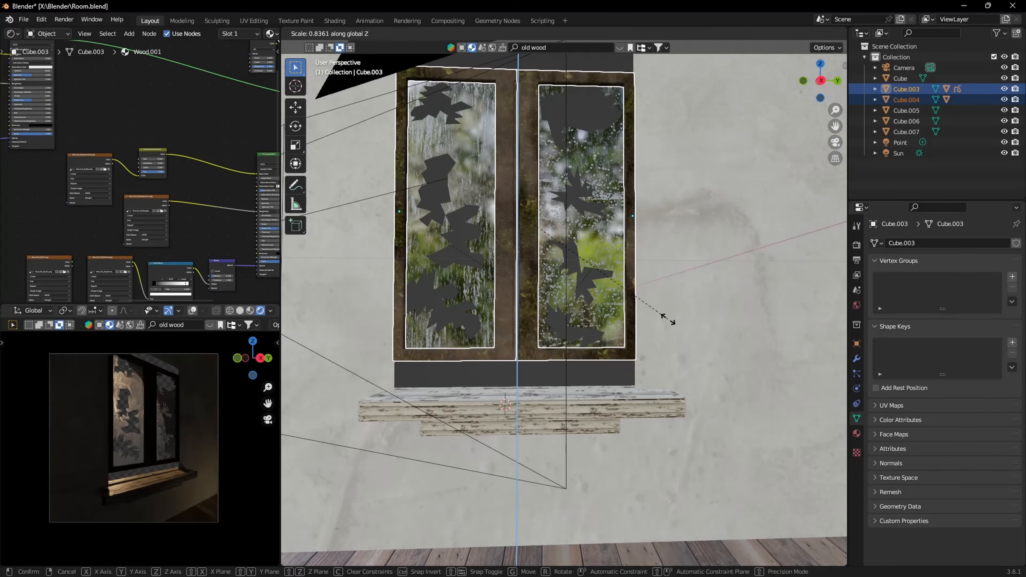
pyautogui.click(629, 466)
pyautogui.keyDown('shift'); pyautogui.moveTo(629, 467); pyautogui.dragTo(646, 453, button='middle'); pyautogui.keyUp('shift')
pyautogui.click(675, 343)
pyautogui.press('KP_3')
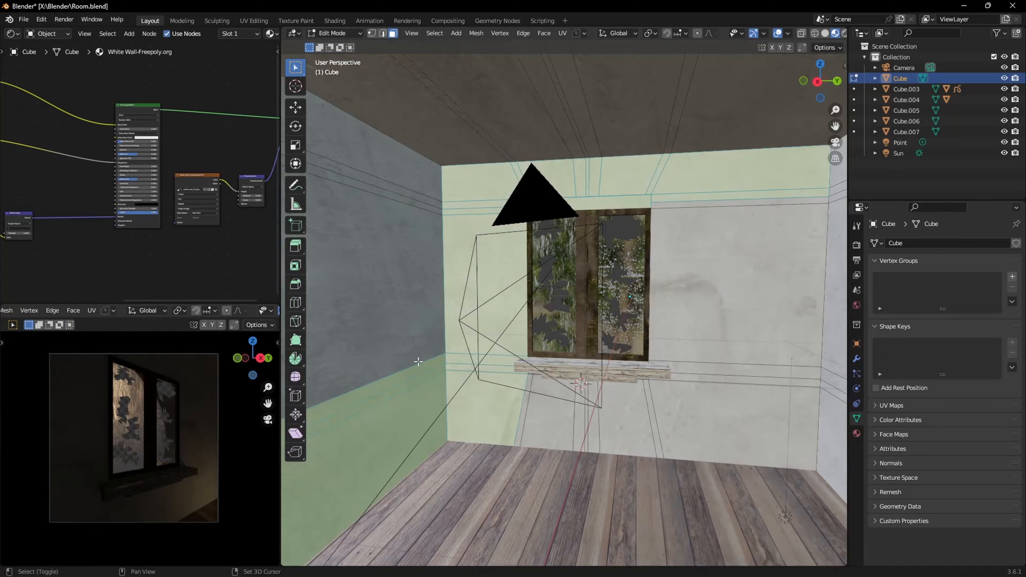
# Add the lower face of the adjoining side wall to the selected room faces and extrude the selection.
pyautogui.keyDown('shift'); pyautogui.click(419, 361); pyautogui.keyUp('shift')
pyautogui.keyDown('shift'); pyautogui.moveTo(524, 394); pyautogui.dragTo(537, 356, button='middle'); pyautogui.keyUp('shift')
pyautogui.press('e')
pyautogui.click(541, 377)
# Clear the face selection and dissolve a surplus edge on the room mesh near the window.
pyautogui.scroll(3, 454, 401)
pyautogui.press('2')
pyautogui.hotkey('alt', 'a')
pyautogui.scroll(-1, 566, 282)
pyautogui.click(579, 217)
pyautogui.hotkey('ctrl', 'x')
pyautogui.moveTo(579, 217); pyautogui.dragTo(573, 246, button='middle')
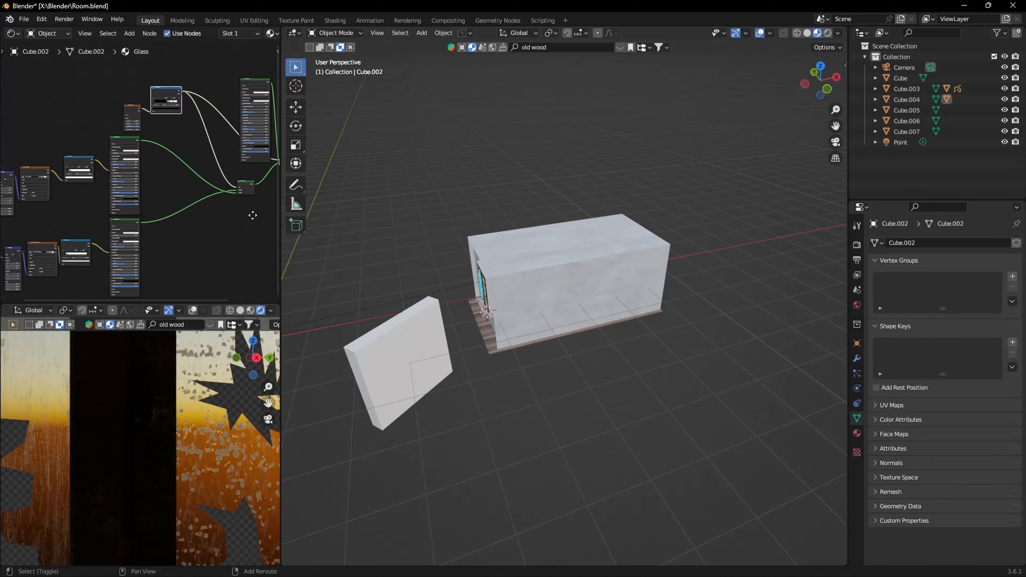
pyautogui.scroll(5, 119, 178)
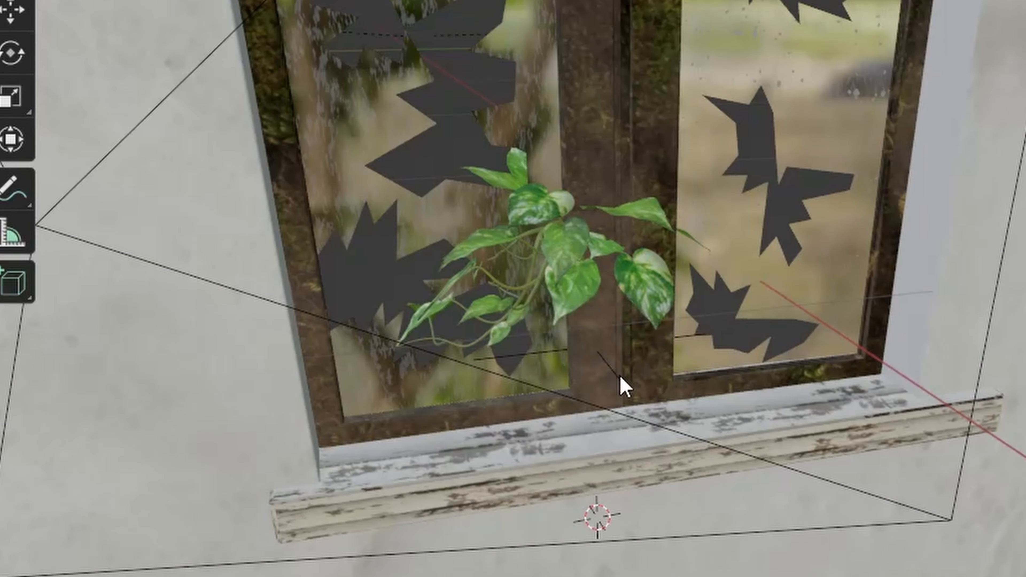
# Select the ivy plant and move it into place in front of the broken window above the sill.
pyautogui.moveTo(620, 376); pyautogui.dragTo(583, 307, button='middle')
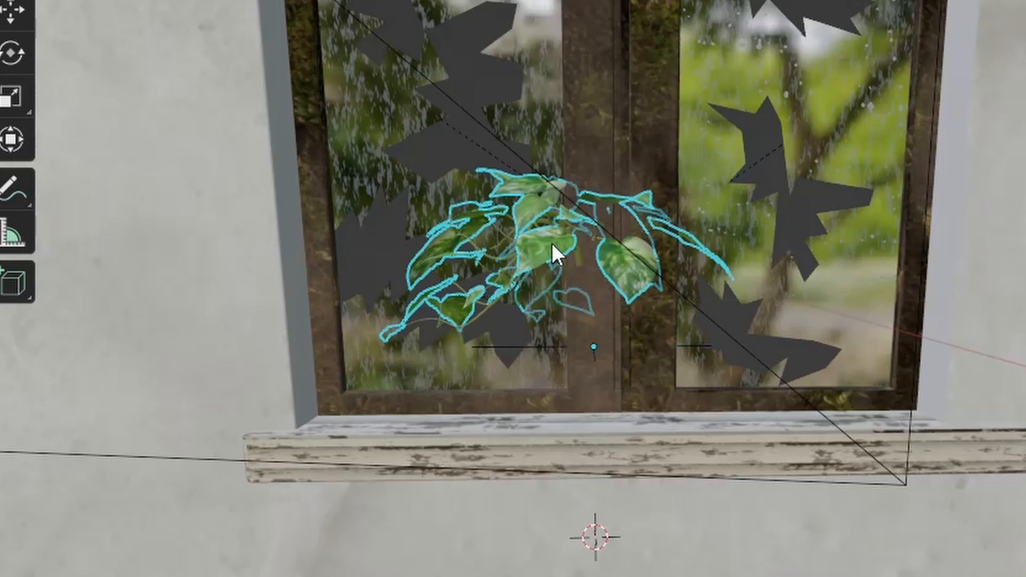
pyautogui.rightClick(557, 254)
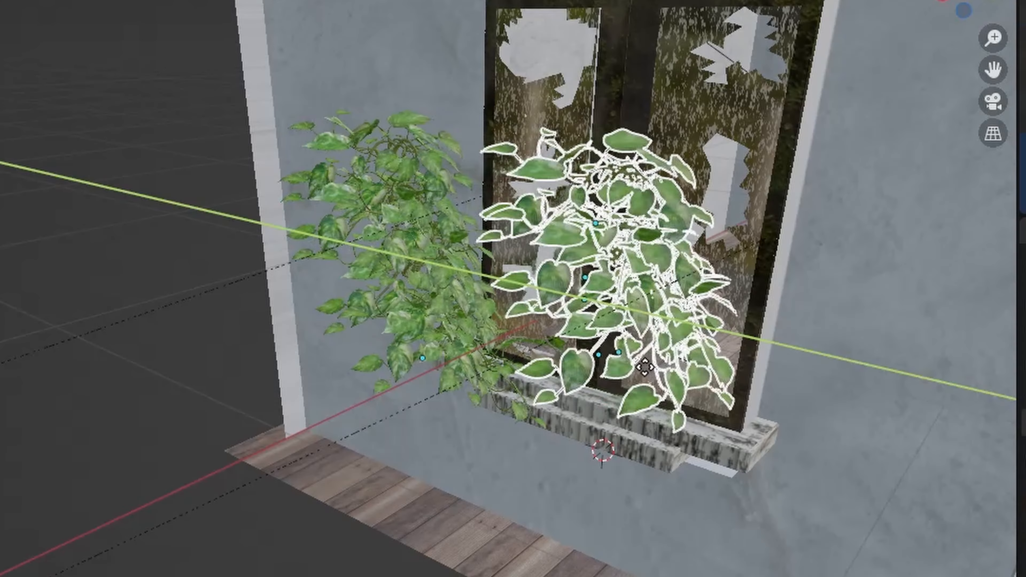
pyautogui.press('g')
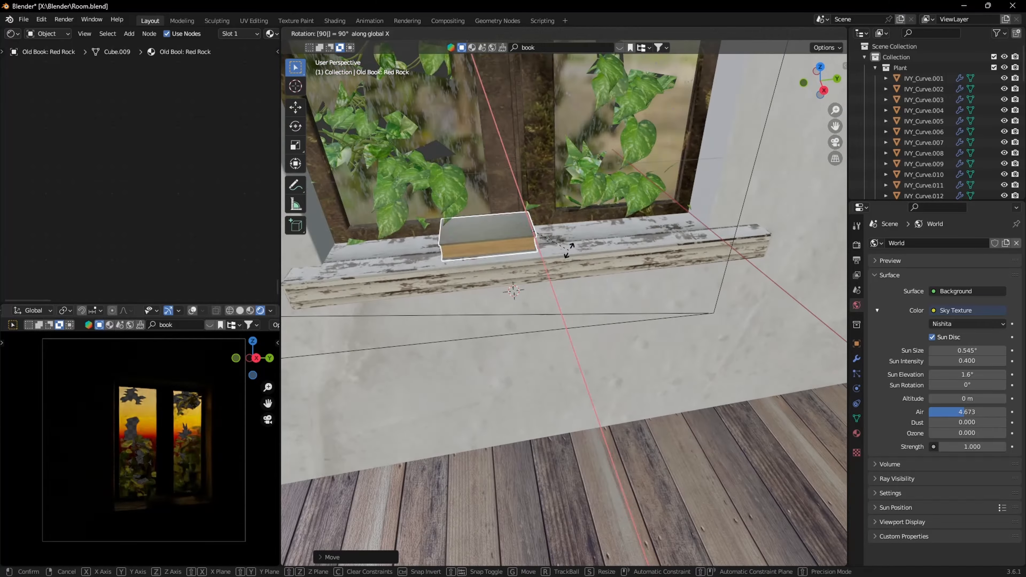
# Rotate the old book on the window sill 90° about the global X axis.
pyautogui.click(551, 254)
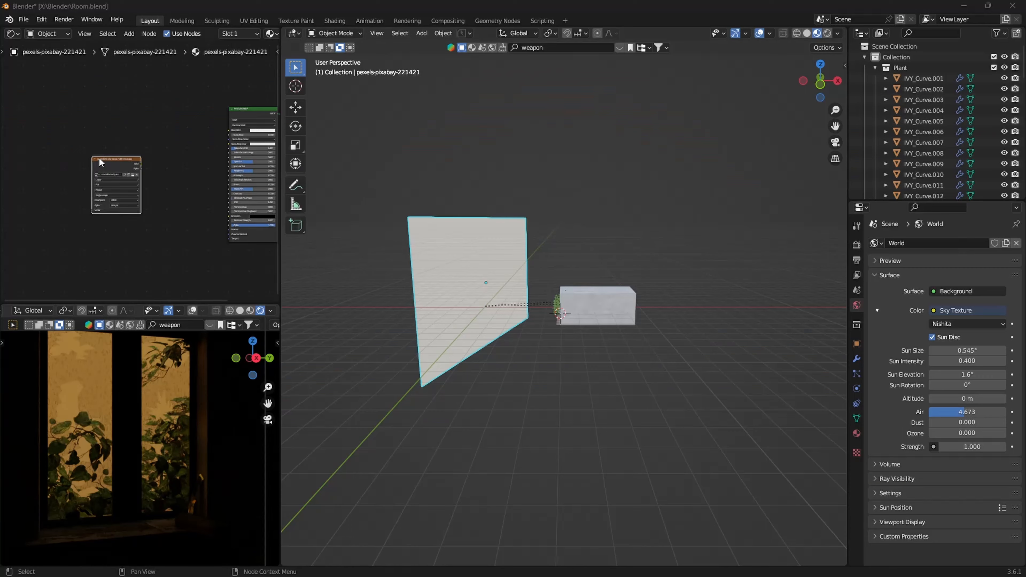
pyautogui.scroll(4, 176, 232)
pyautogui.moveTo(176, 232); pyautogui.dragTo(52, 193, button='middle')
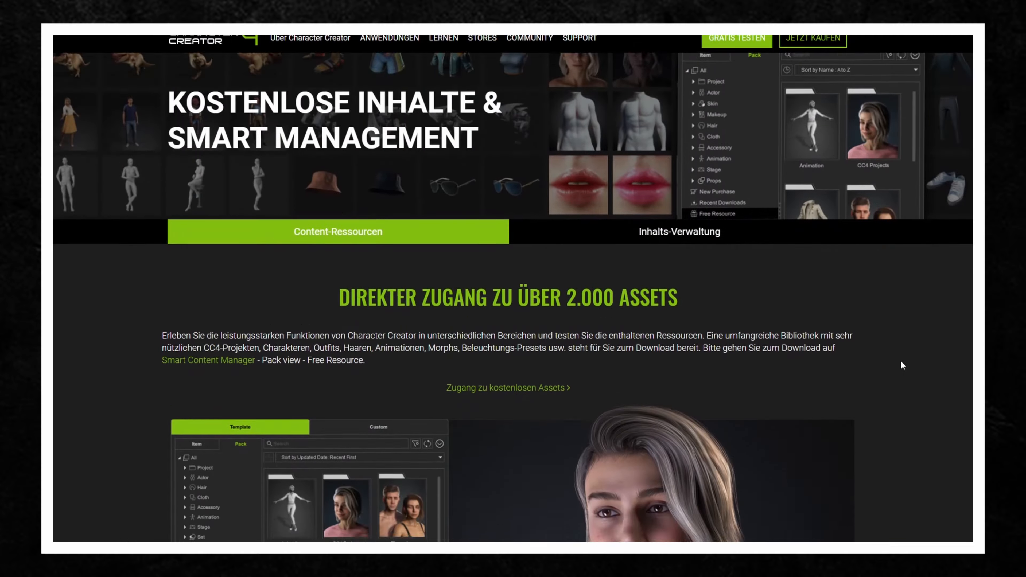
pyautogui.scroll(-6, 901, 360)
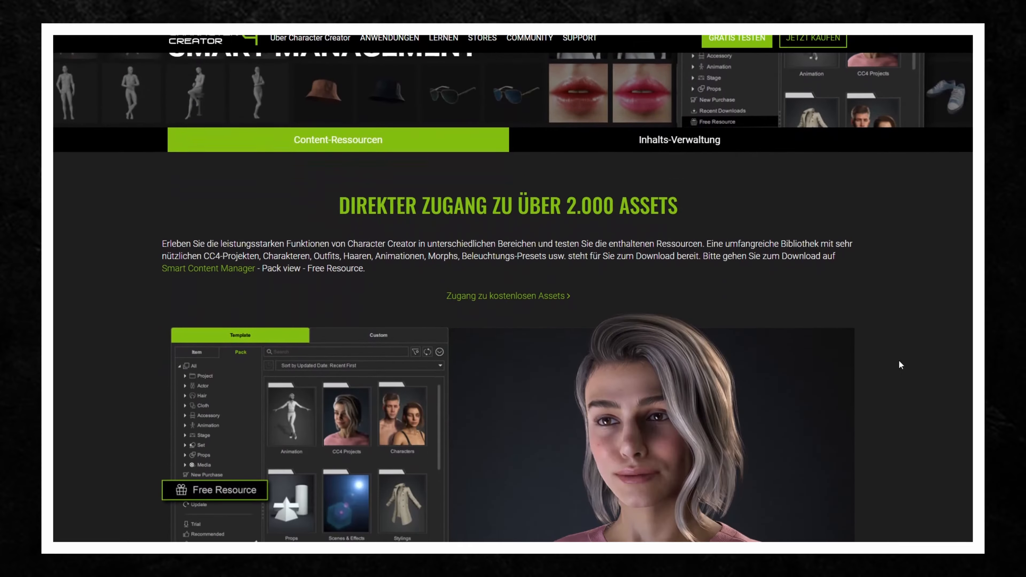